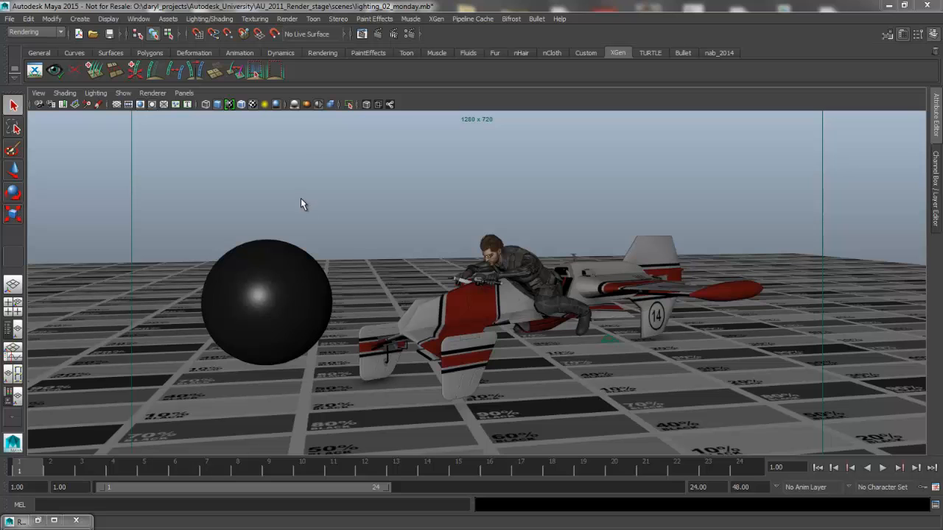
Step: Create an Image Based Lighting environment in the mental ray indirect lighting render settings
click(408, 33)
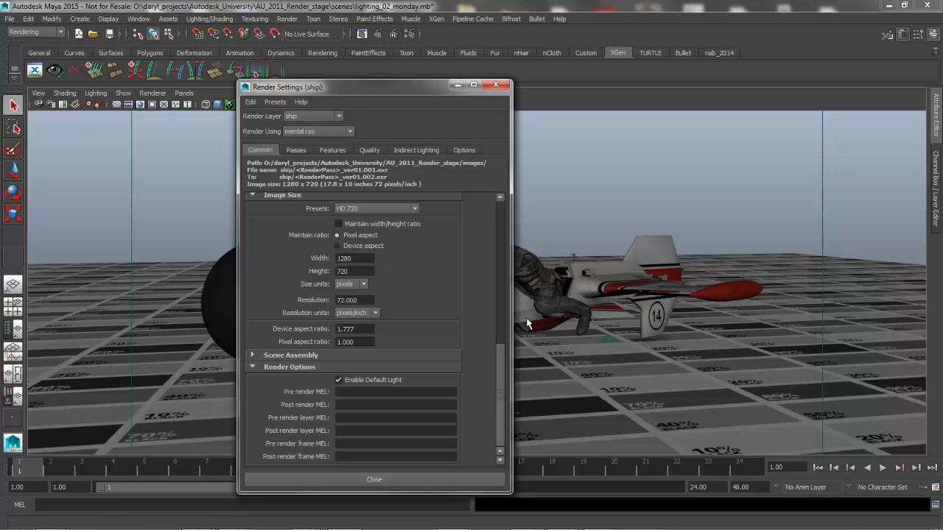
drag(506, 377, 500, 176)
click(416, 150)
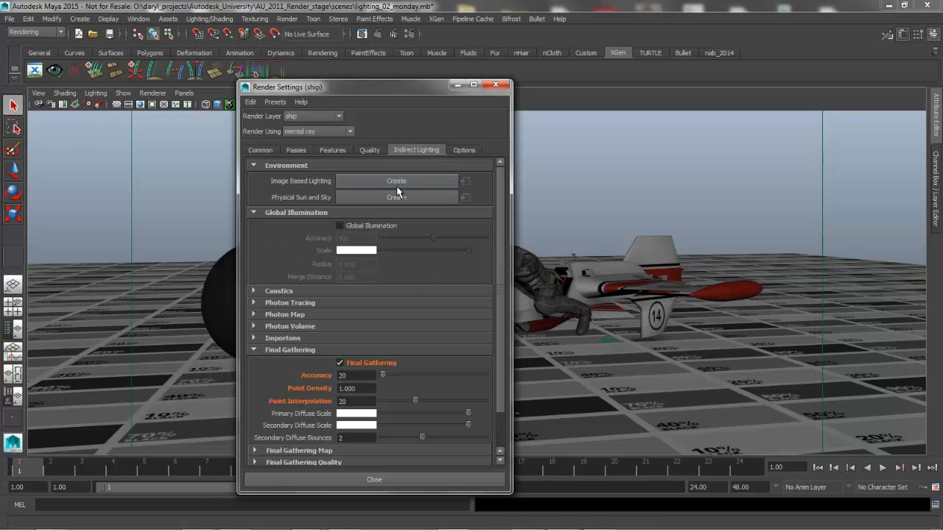
click(396, 182)
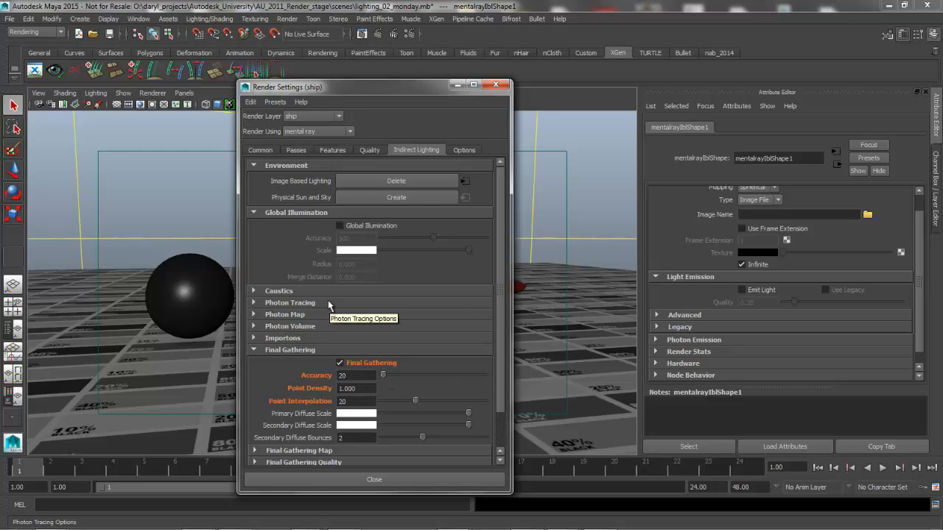
Step: Turn off Enable Default Light in the common render options and minimize the render settings
drag(499, 312, 500, 337)
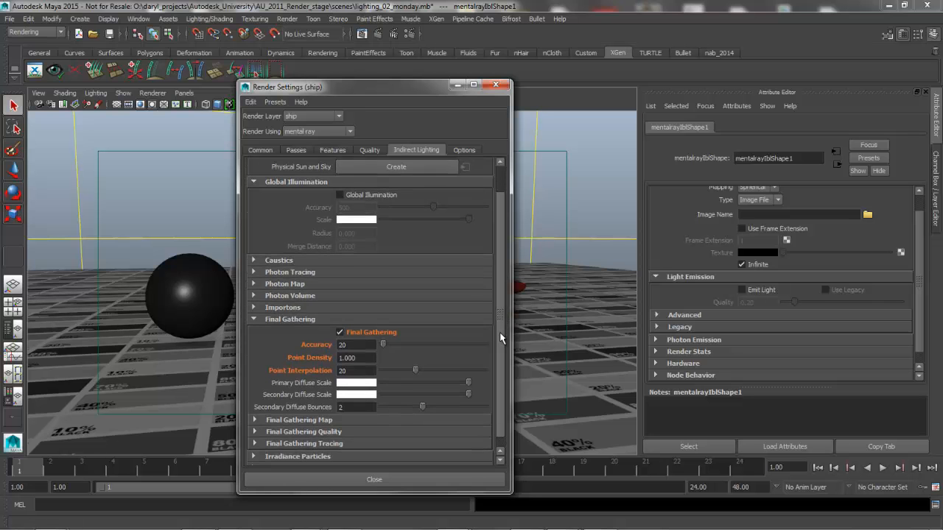
click(256, 151)
drag(497, 278, 501, 423)
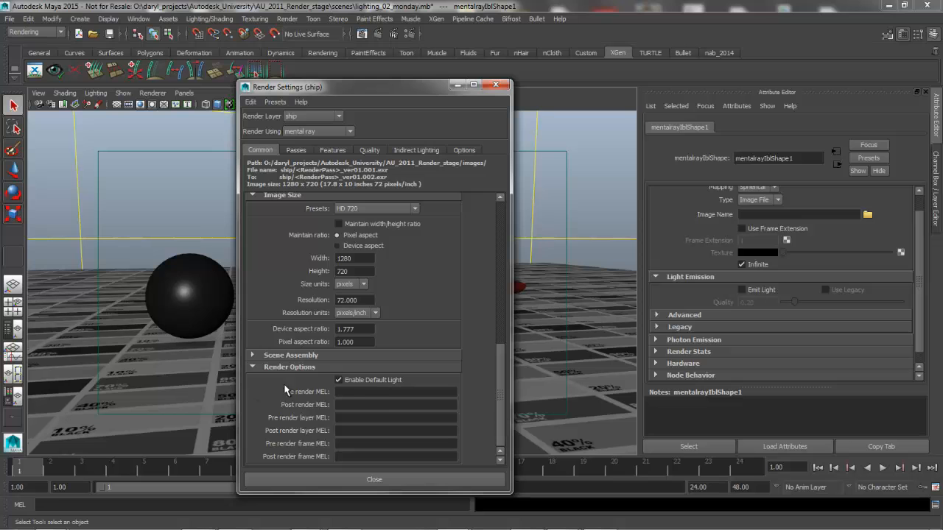
click(339, 380)
drag(501, 384, 499, 234)
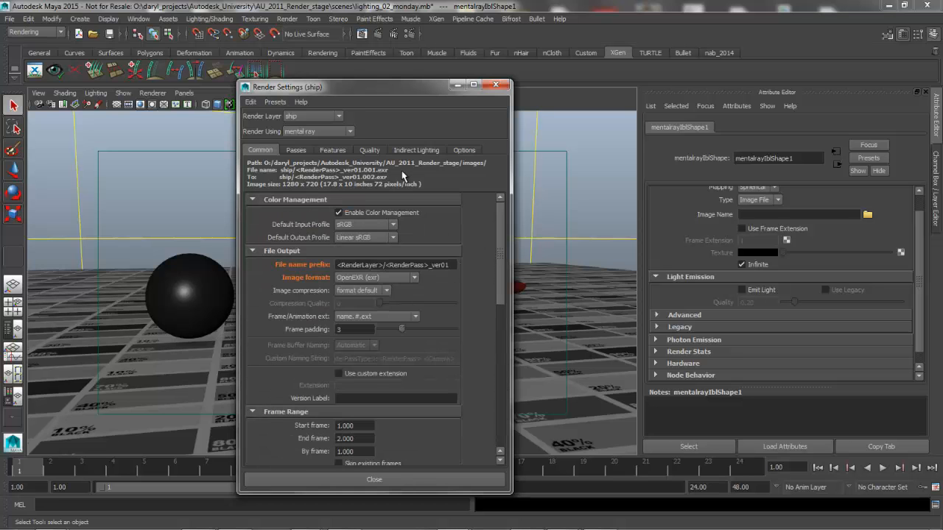
click(415, 150)
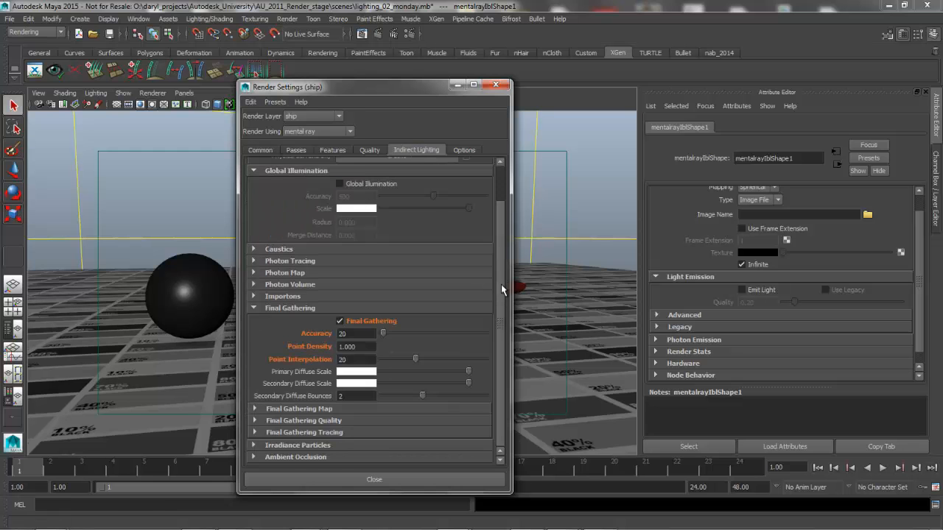
scroll(382, 220, up, 2)
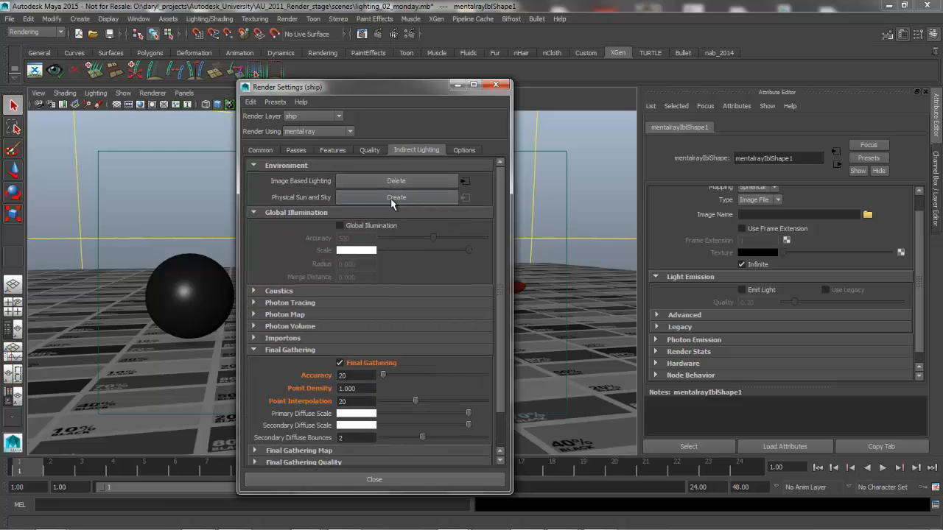
click(457, 85)
Step: Load HDR_Cloudy07_sml_Ref.hdr as the image of the image-based lighting node and test-render the perspective view
click(867, 214)
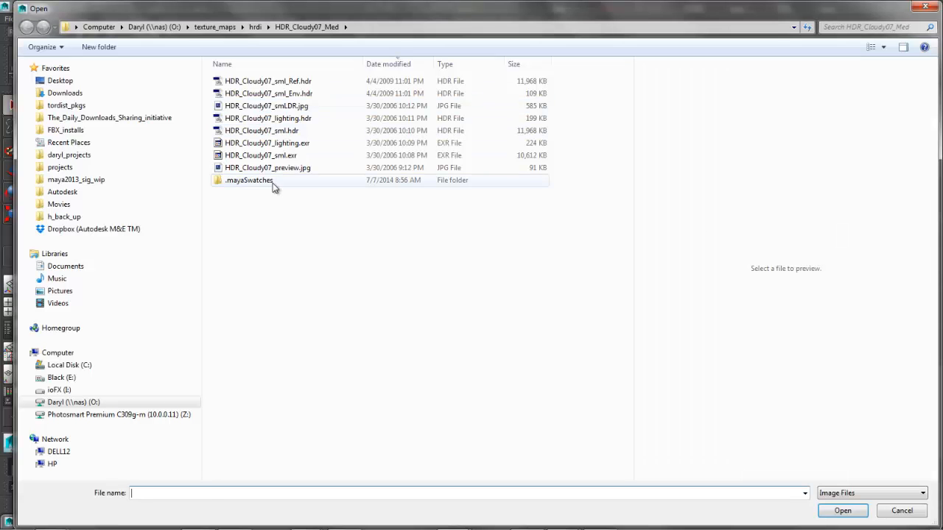
click(272, 168)
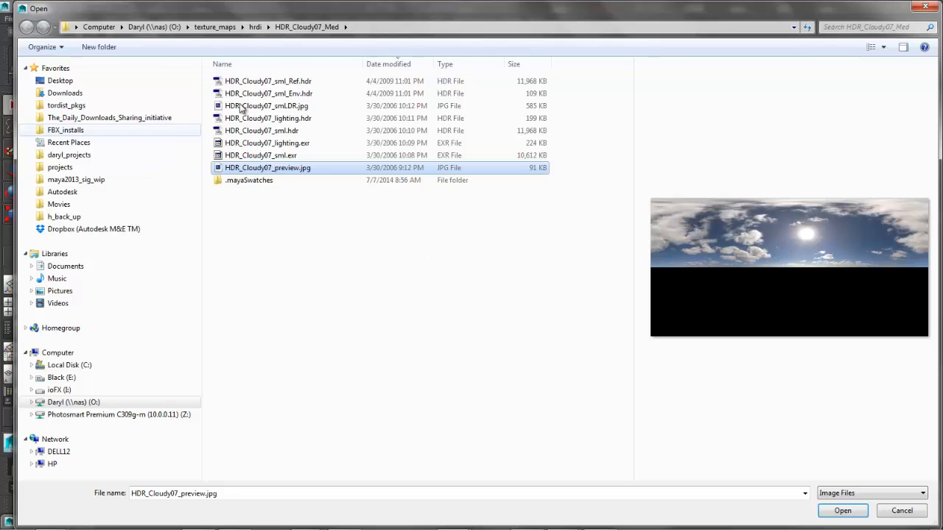
click(268, 82)
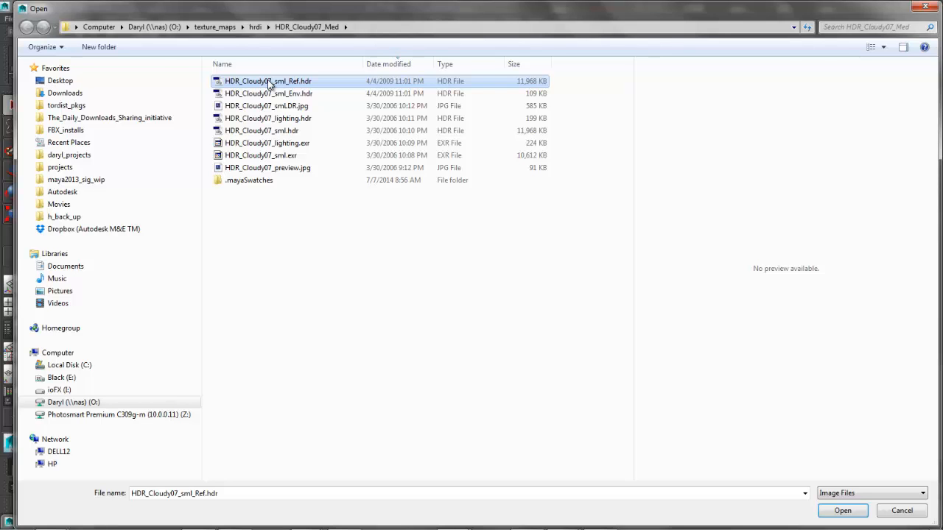
click(842, 510)
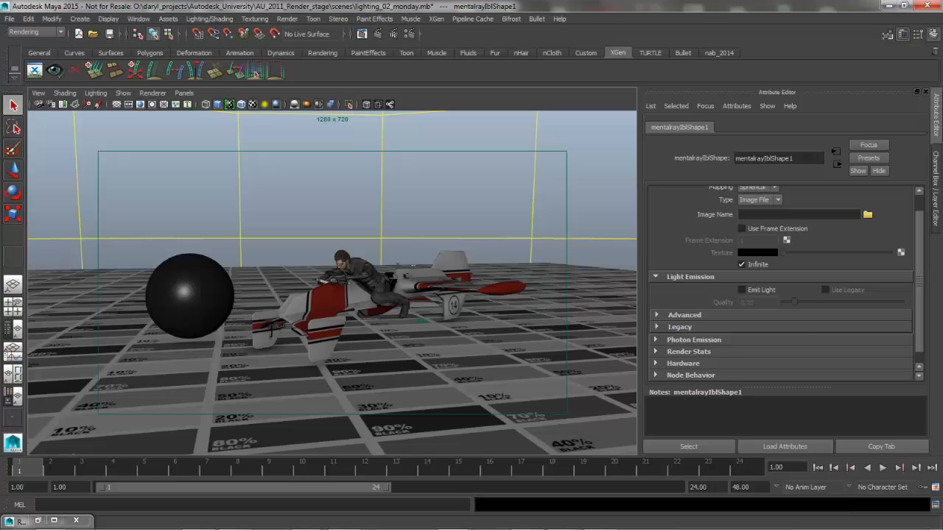
click(361, 34)
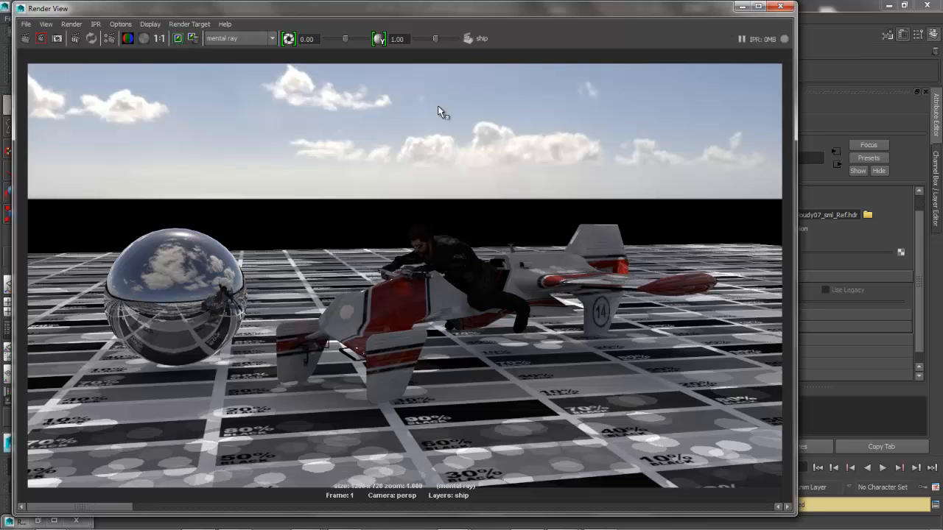
click(741, 5)
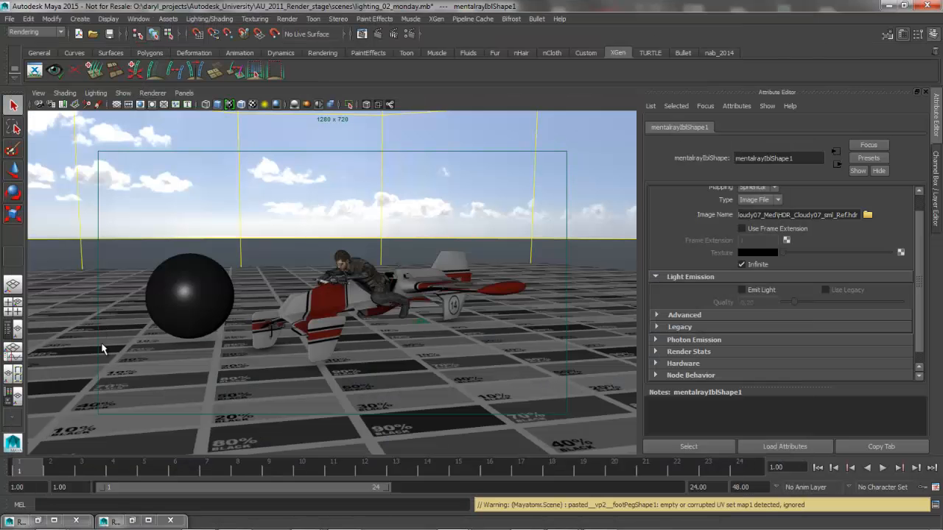
Step: Create a ray switch node with the MEL command createNode mip_rayswitch
click(56, 506)
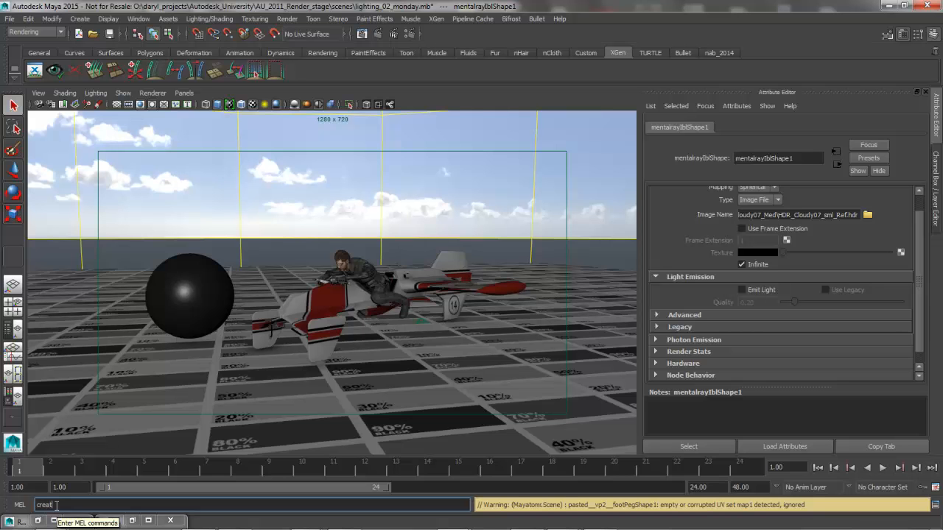
text(eNode mip_rayswitch)
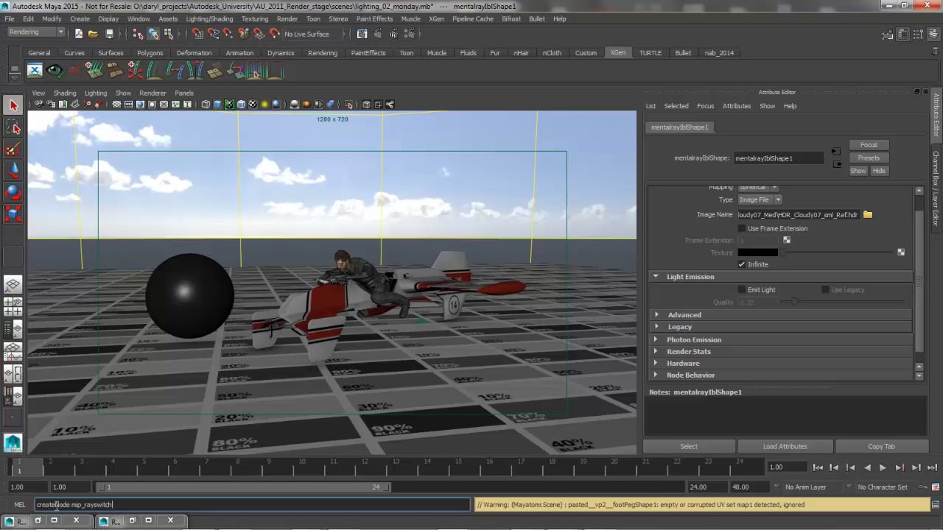
key(Return)
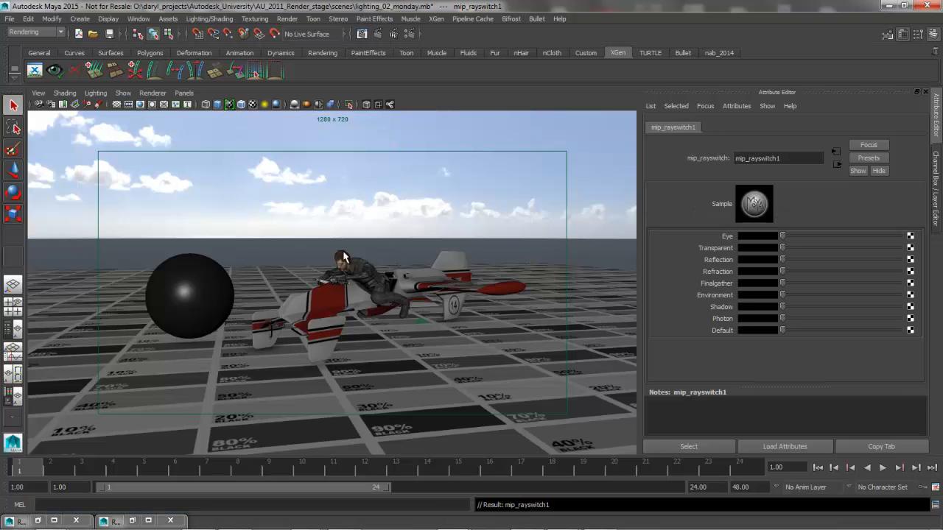
Step: Return to the mentalrayIblShape1 attributes and copy the path of its environment image
click(705, 106)
click(713, 126)
click(713, 107)
click(724, 129)
triple_click(794, 215)
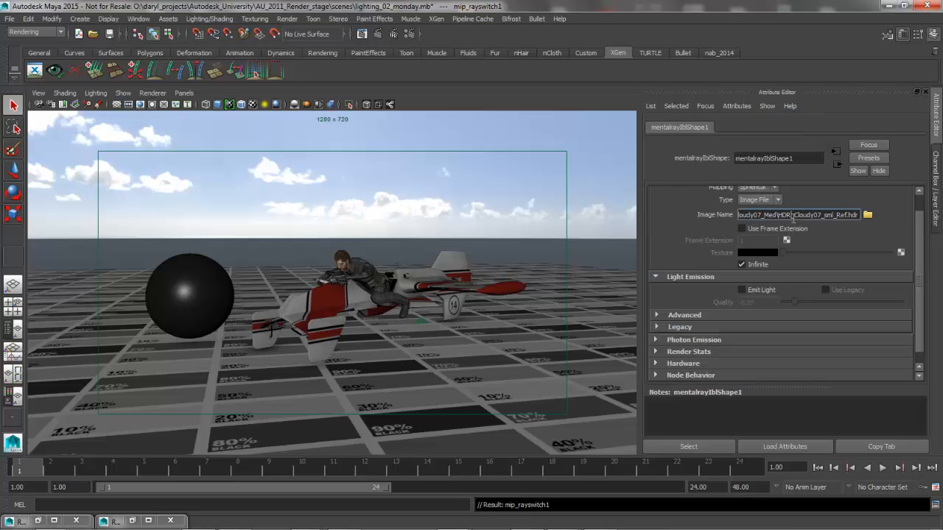
Step: Map a File texture to the Eye attribute of mip_rayswitch1 and give it the copied path of HDR_Cloudy07_sml_Ref.hdr
click(704, 106)
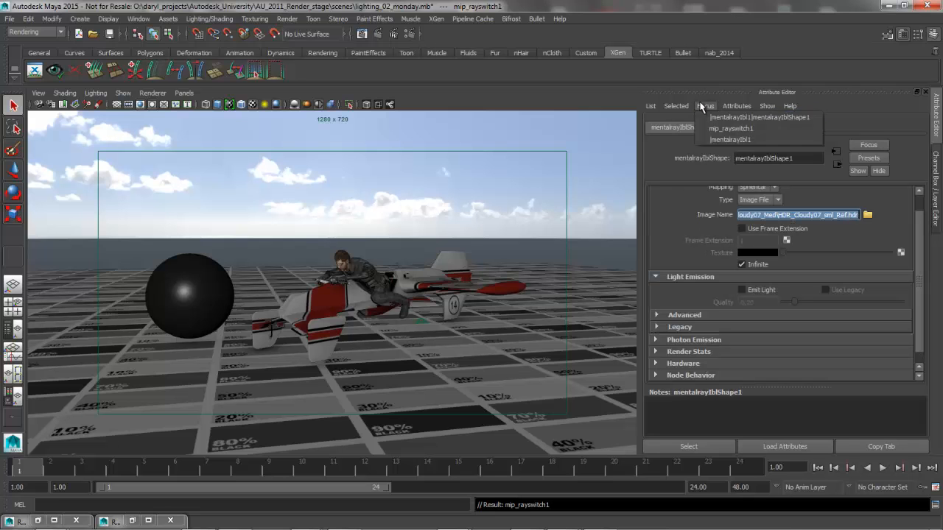
click(723, 129)
click(911, 235)
drag(433, 184, 324, 73)
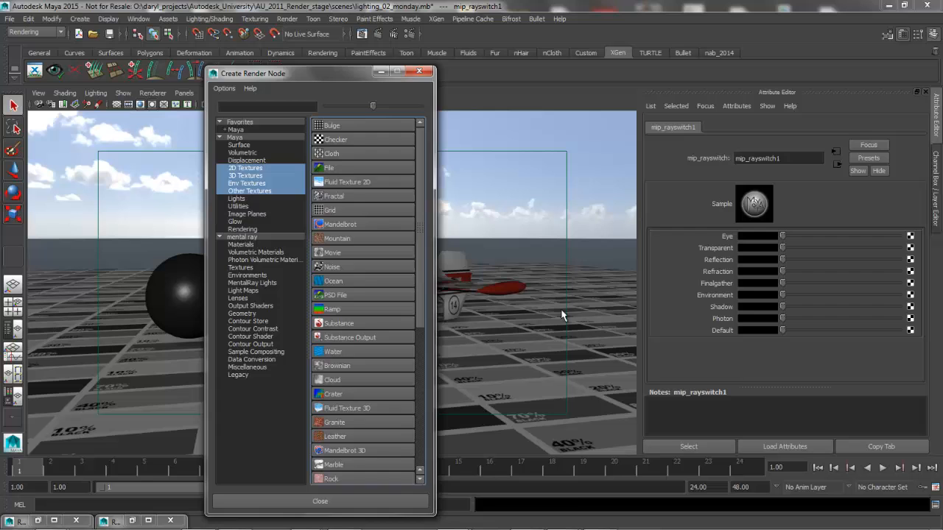
click(345, 169)
click(864, 253)
text(hdri\HDR_Cloudy07_Med\HDR_Cloudy07_sml_Ref.hdr)
key(Return)
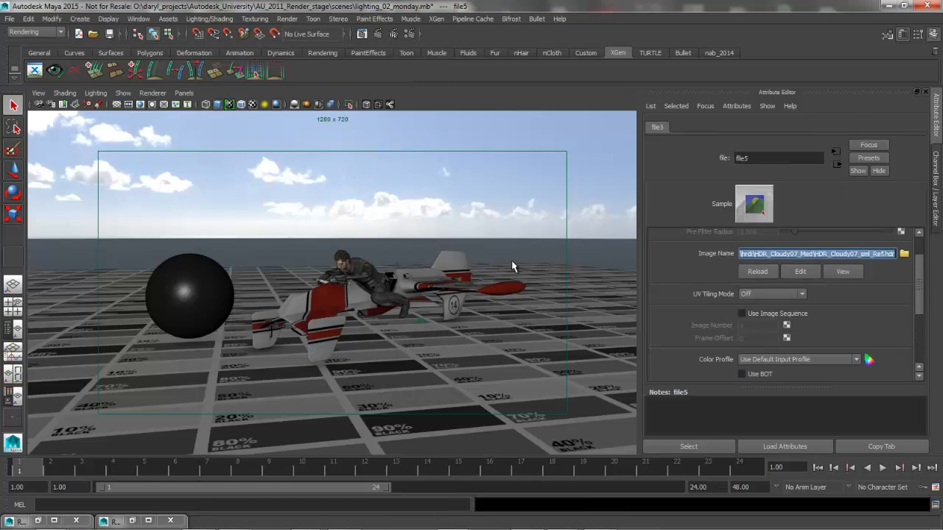
Step: Graph file5 in the Hypershade and connect it to the Transparent, Reflection, Refraction, Environment, Shadow, Photon and Default attributes of mip_rayswitch1
click(13, 396)
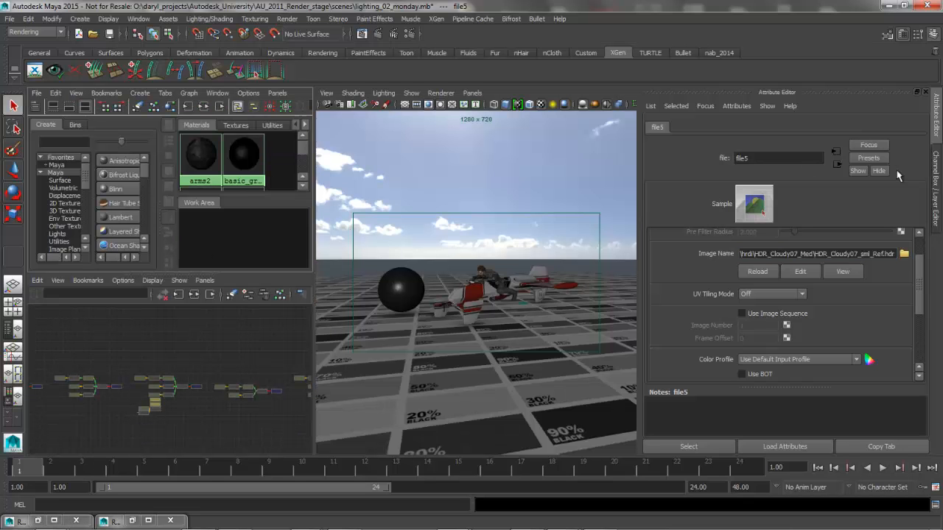
click(203, 106)
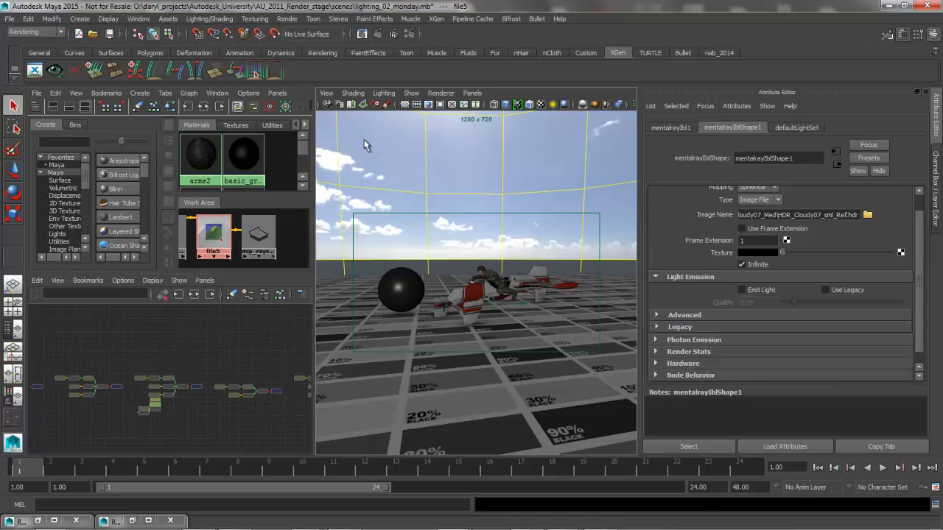
click(251, 249)
middle_drag(221, 240, 710, 303)
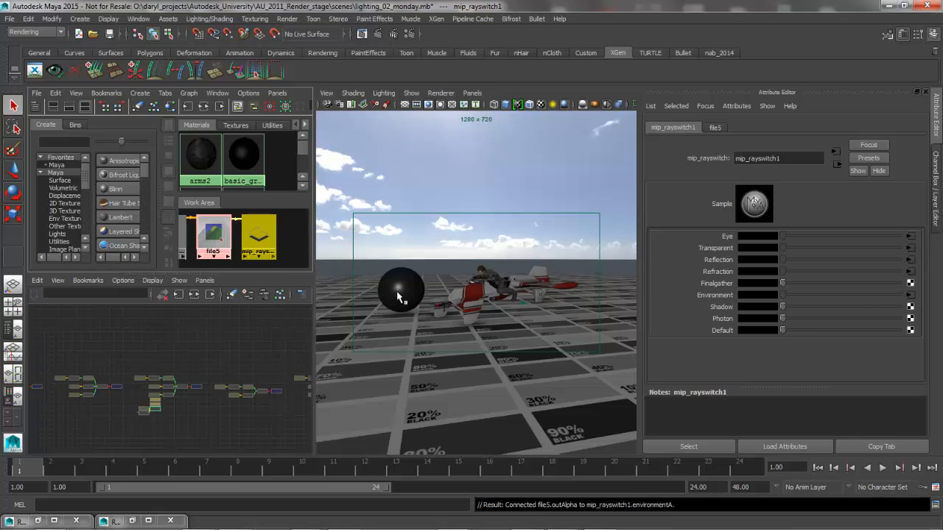
middle_drag(213, 246, 711, 306)
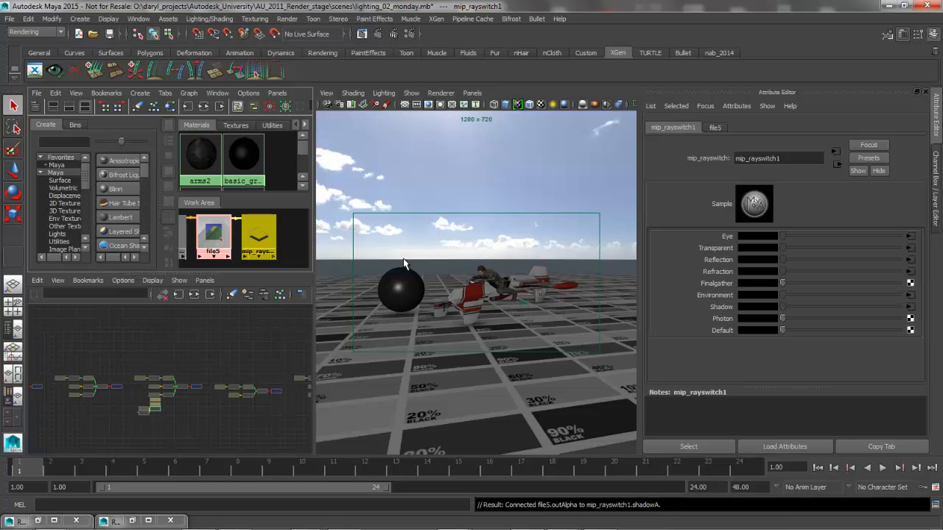
middle_drag(214, 238, 699, 318)
middle_drag(415, 287, 719, 328)
Step: Duplicate the file5 texture node and load HDR_Cloudy07_sml_Env.hdr as the copy's image
drag(207, 273, 207, 367)
click(237, 291)
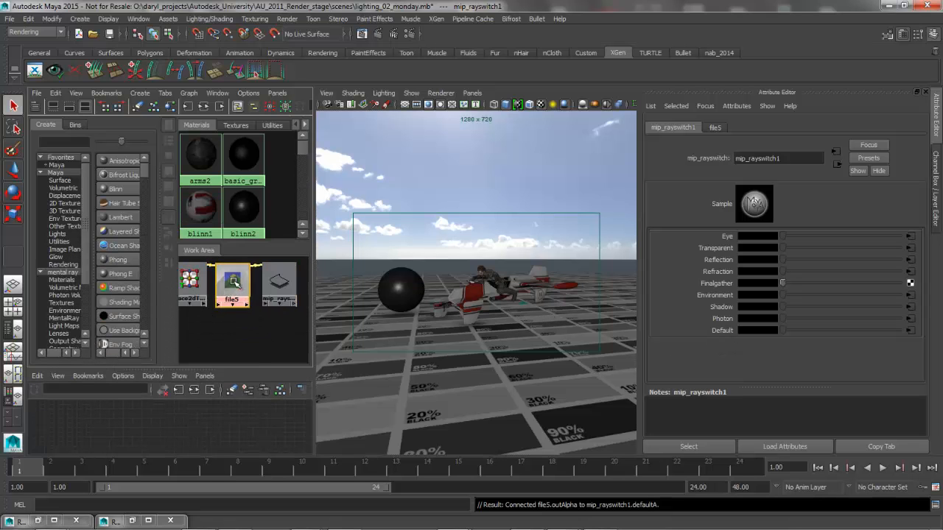
key(ctrl+d)
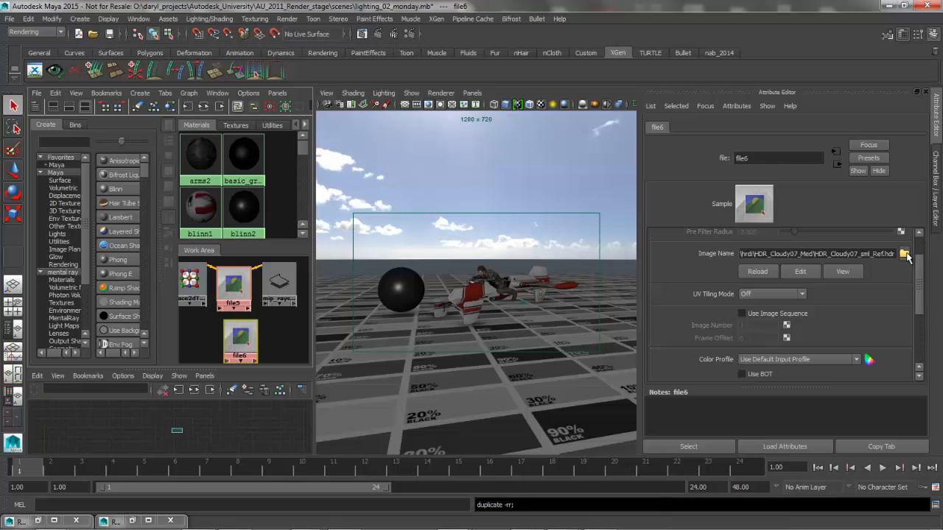
click(903, 253)
click(260, 96)
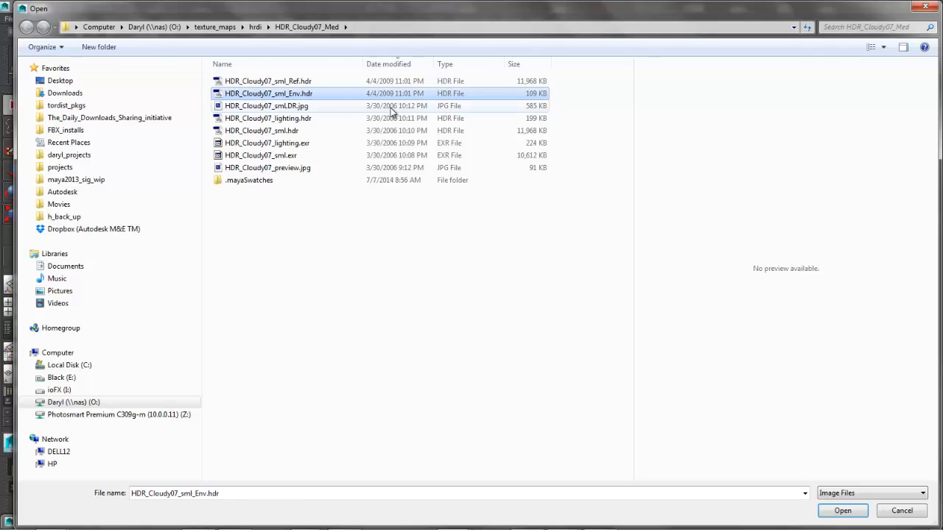
click(847, 511)
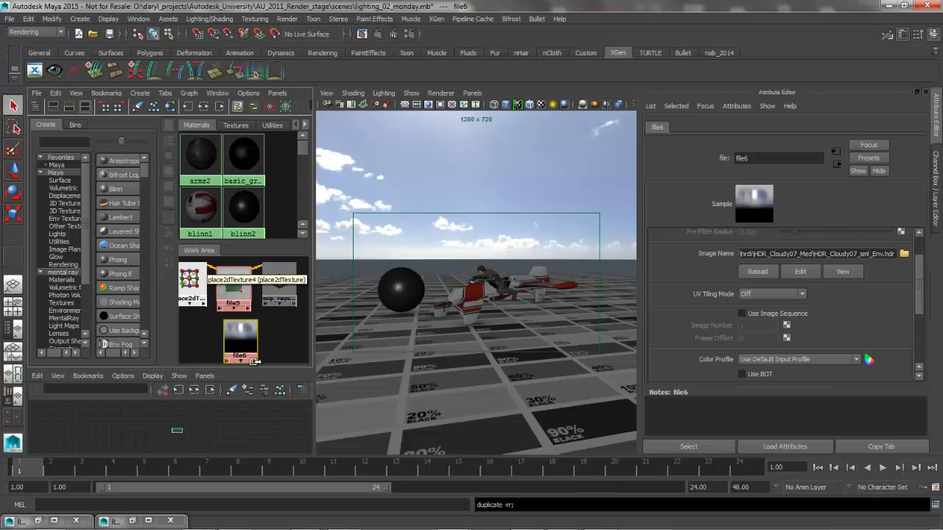
Step: Set the color profile of both file textures, file5 and file6, to Linear sRGB
click(233, 289)
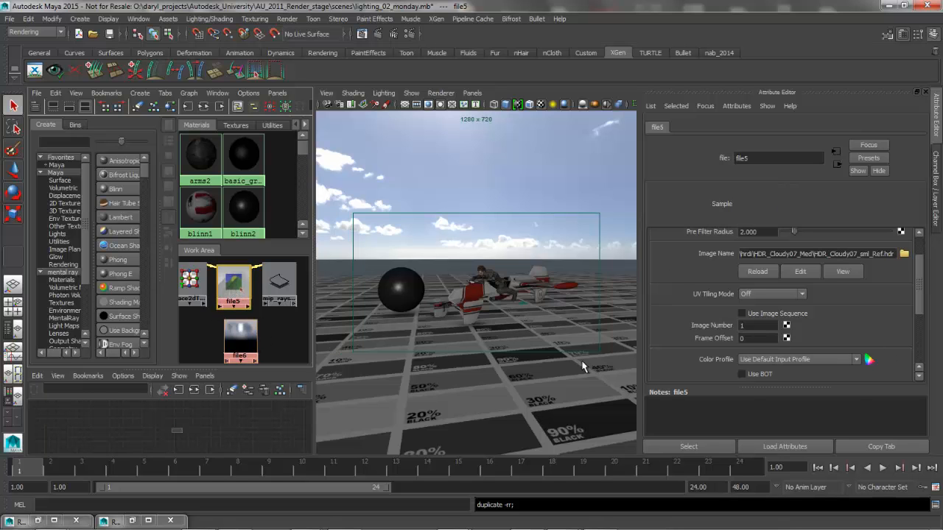
click(774, 360)
click(775, 377)
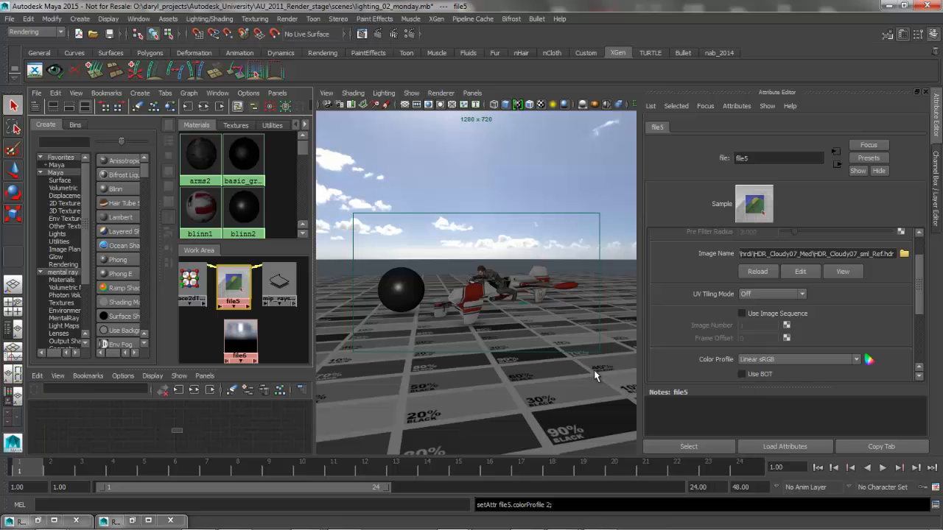
click(239, 342)
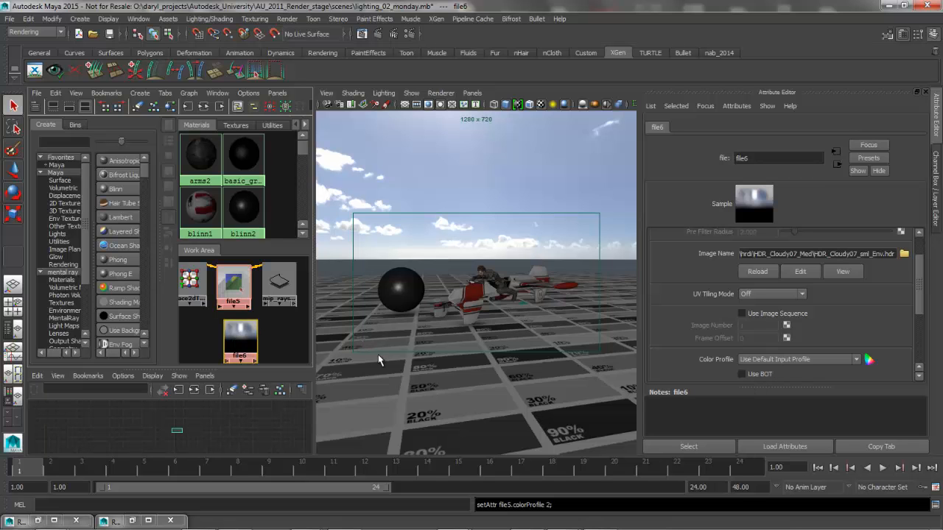
click(744, 360)
click(745, 377)
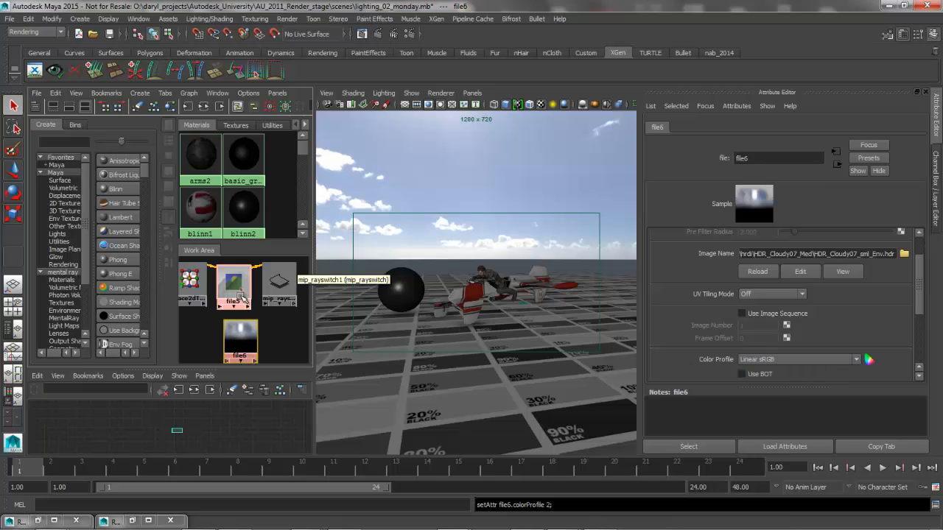
Step: Connect the file6 texture to the Finalgather attribute of mip_rayswitch1
click(279, 284)
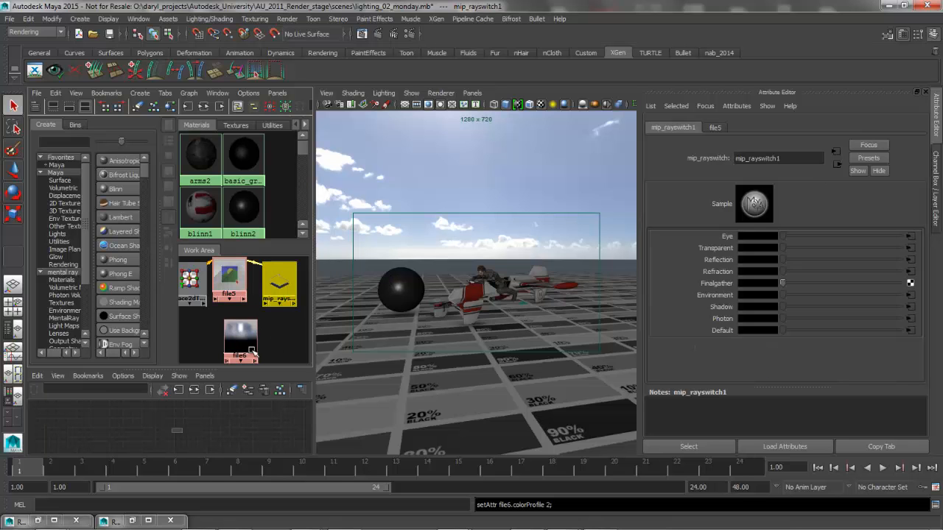
middle_drag(227, 346, 716, 284)
click(486, 196)
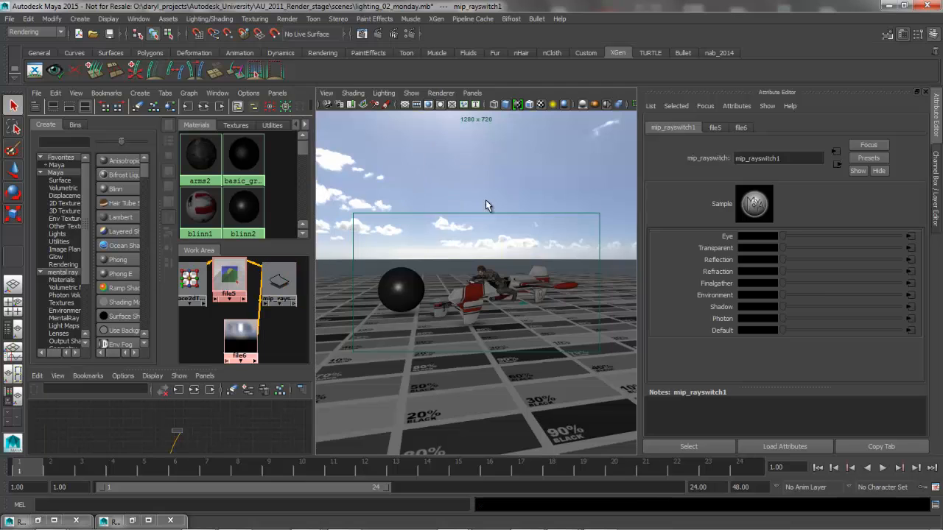
Step: Set the mentalrayIblShape1 type to Texture and connect mip_rayswitch1 to its Texture attribute
click(759, 200)
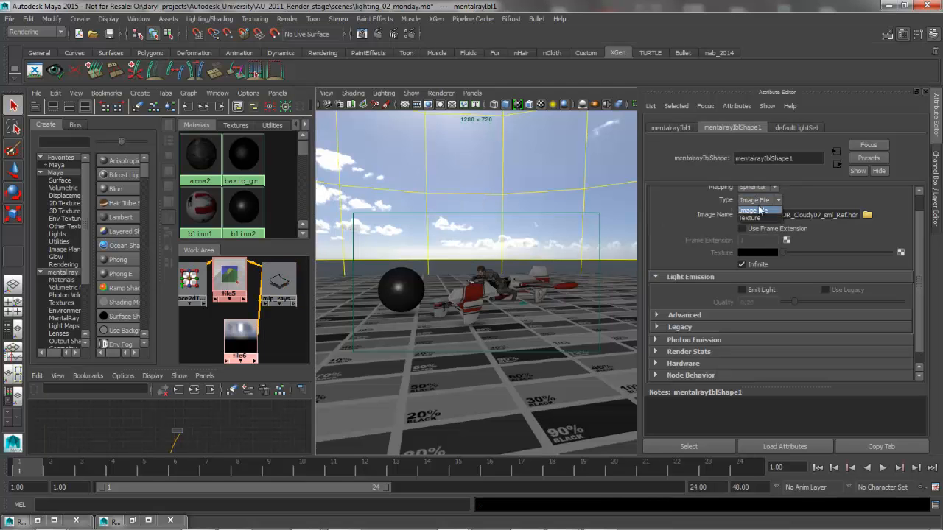
click(758, 227)
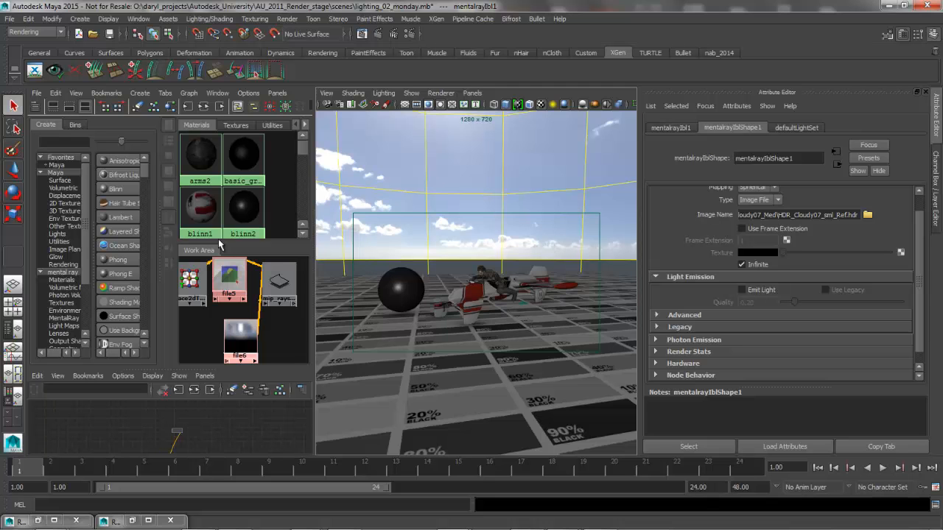
click(759, 199)
click(760, 214)
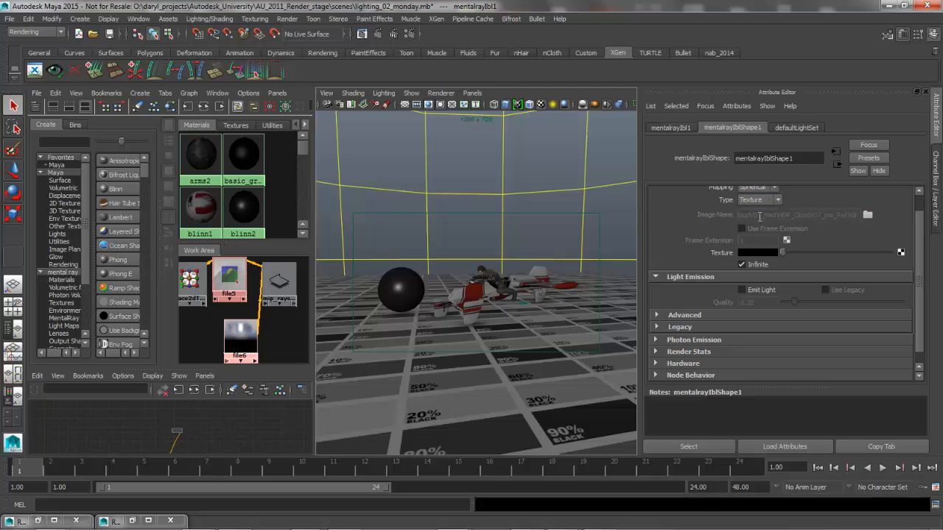
middle_drag(280, 284, 692, 255)
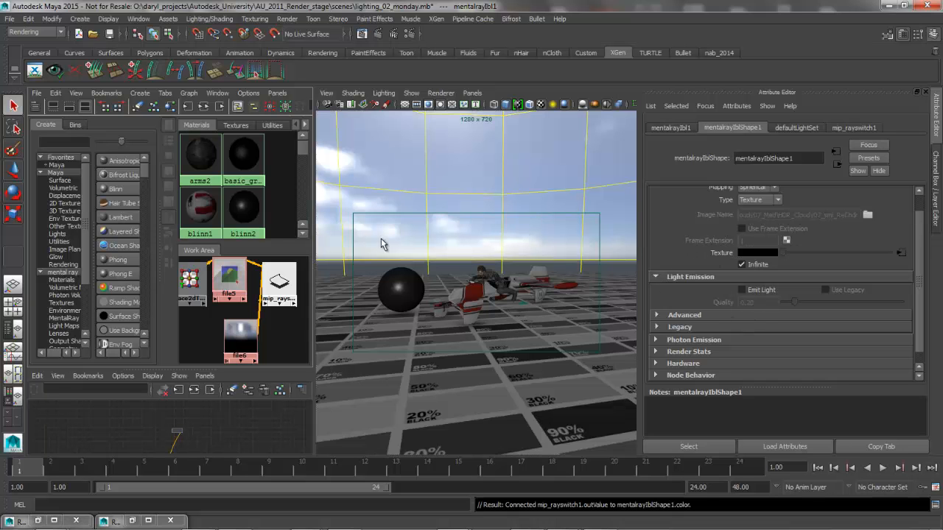
Step: Re-render the persp view with mental ray using the ray switch environment, then minimize the render window
click(361, 34)
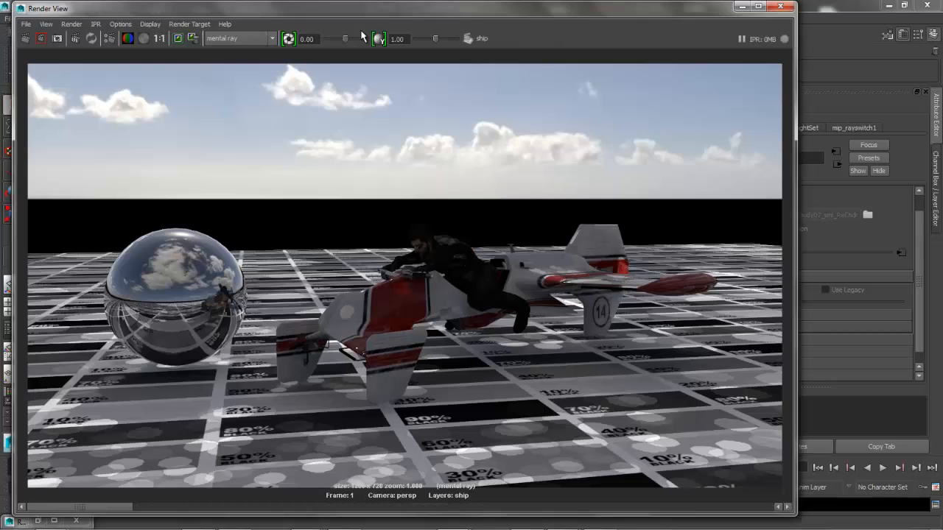
click(25, 38)
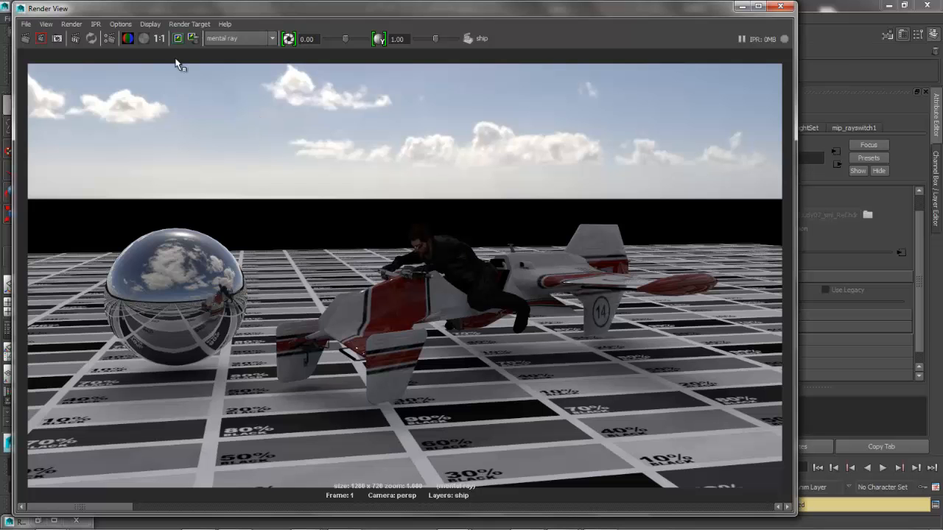
click(743, 7)
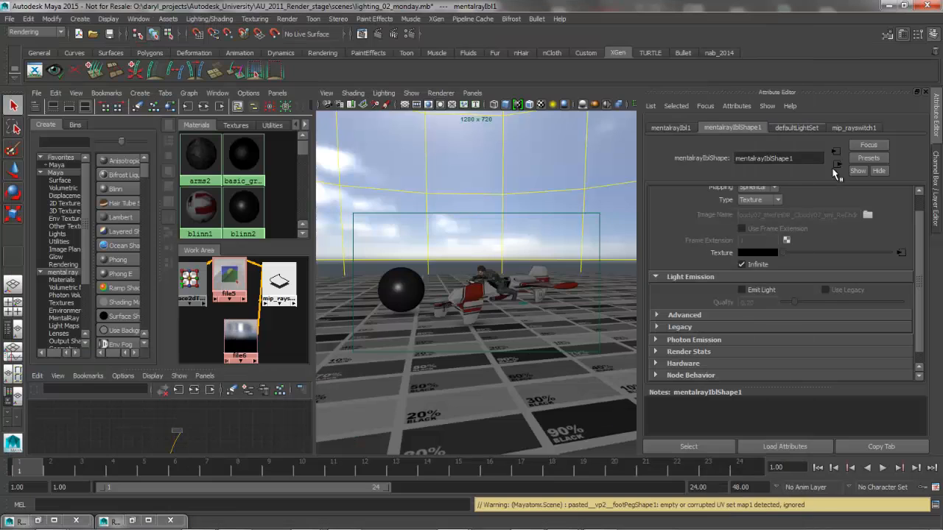
Step: Set the mentalrayIblShape1 type back to Image File and enable Emit Light with a quality of 0.5
click(757, 200)
click(750, 206)
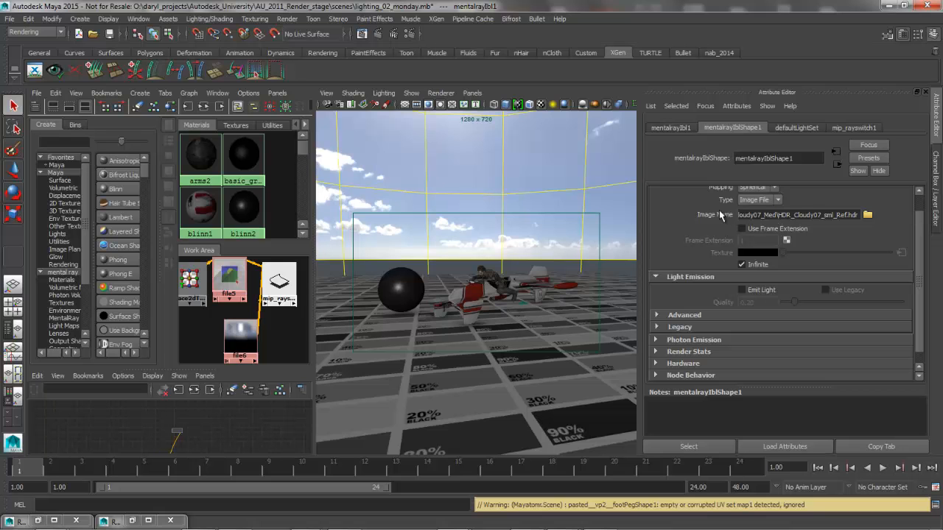
click(743, 291)
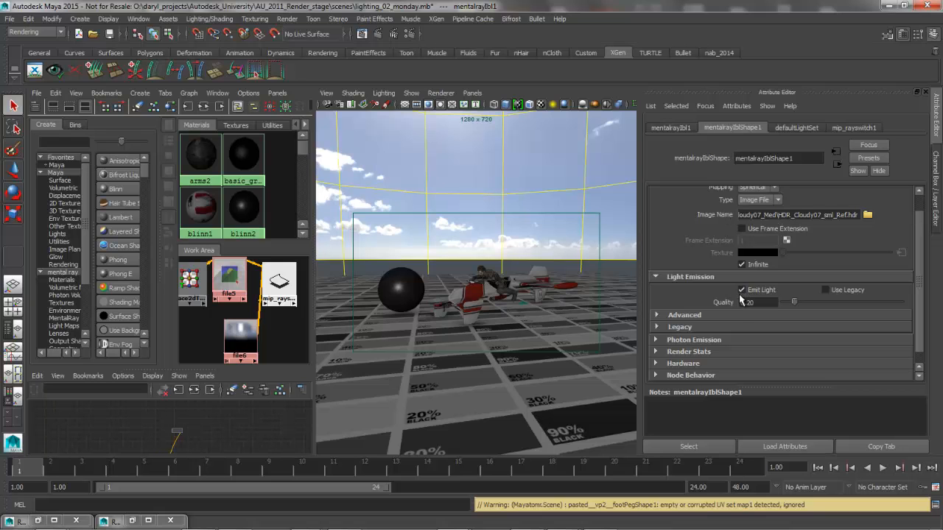
double_click(755, 302)
text(0.5)
key(Return)
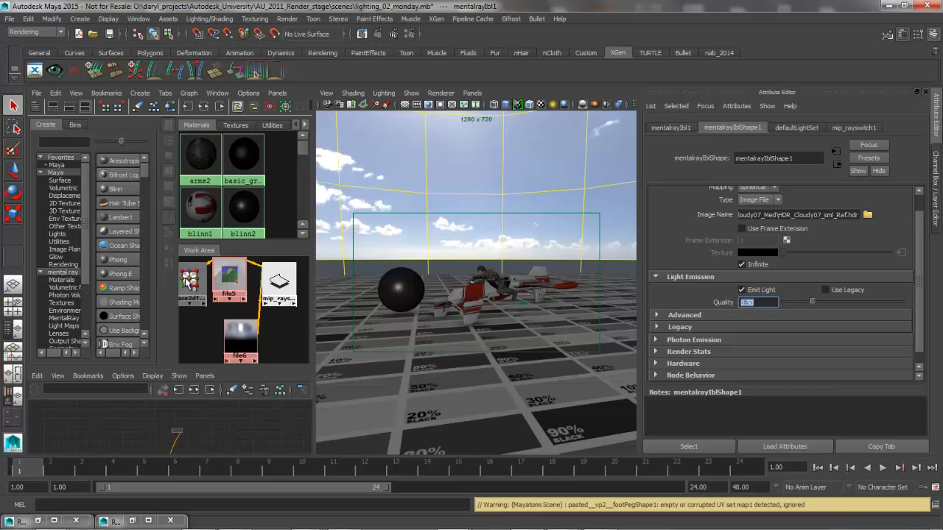
Step: Render the persp view with the light-emitting IBL and compare the image with the stored renders
click(362, 35)
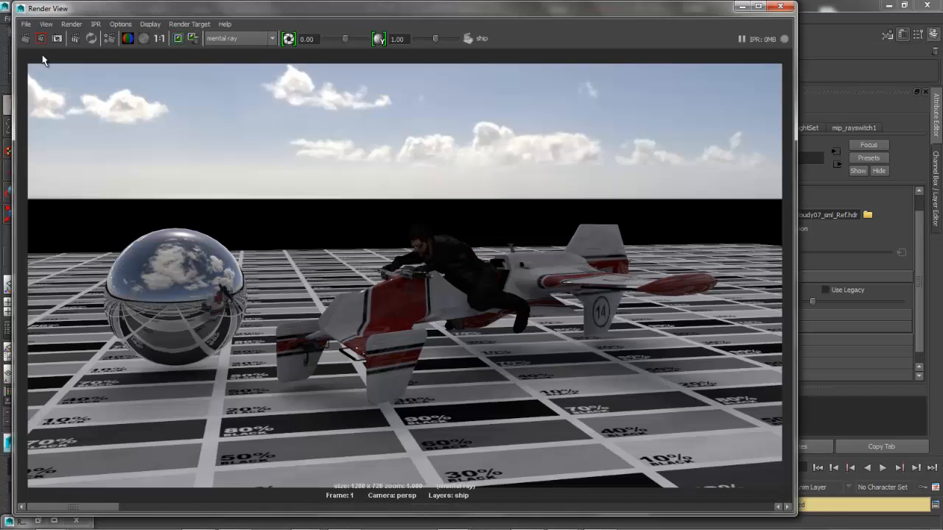
click(41, 39)
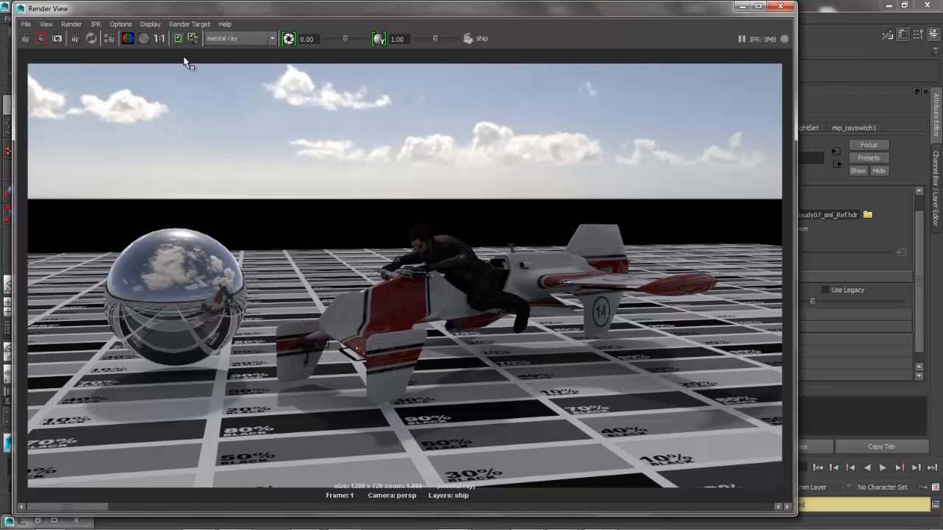
drag(349, 13, 322, 26)
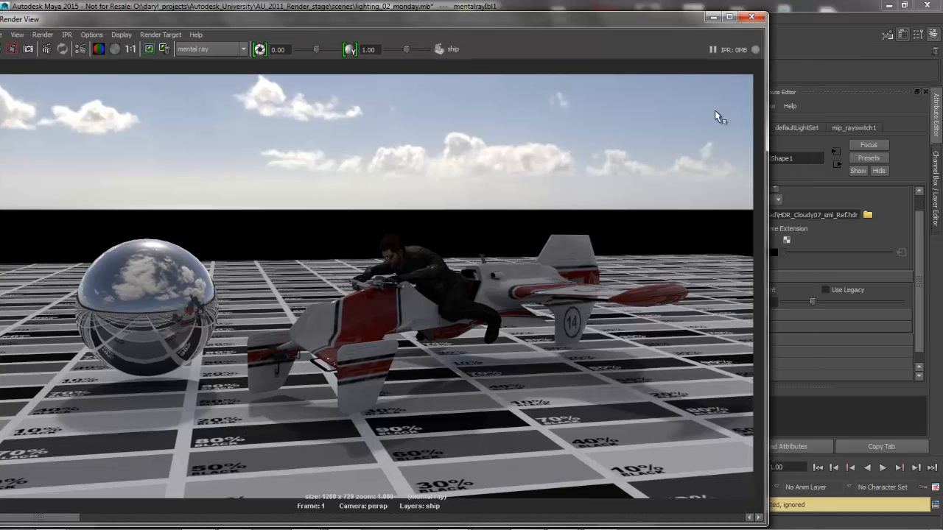
drag(684, 26, 550, 28)
drag(433, 20, 664, 16)
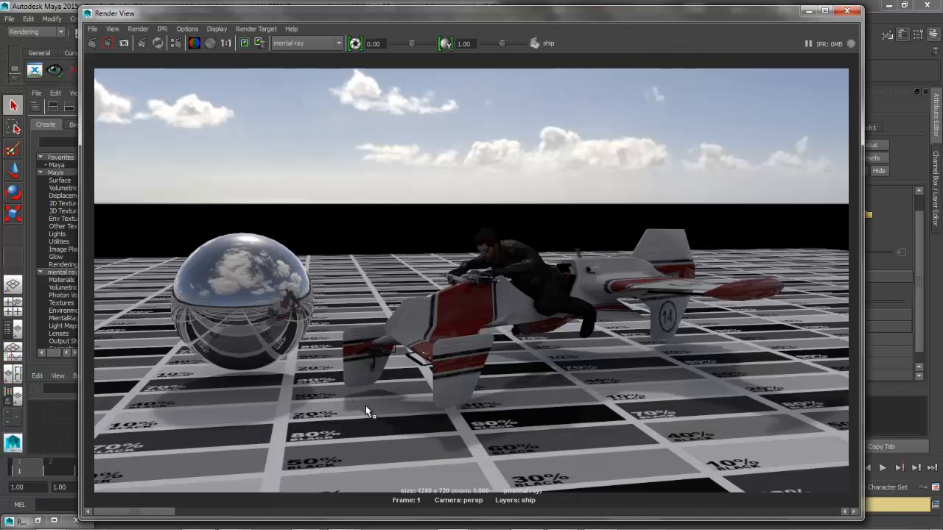
mouse_move(154, 512)
mouse_down()
mouse_move(369, 517)
mouse_move(84, 516)
mouse_move(347, 522)
mouse_move(142, 520)
mouse_up()
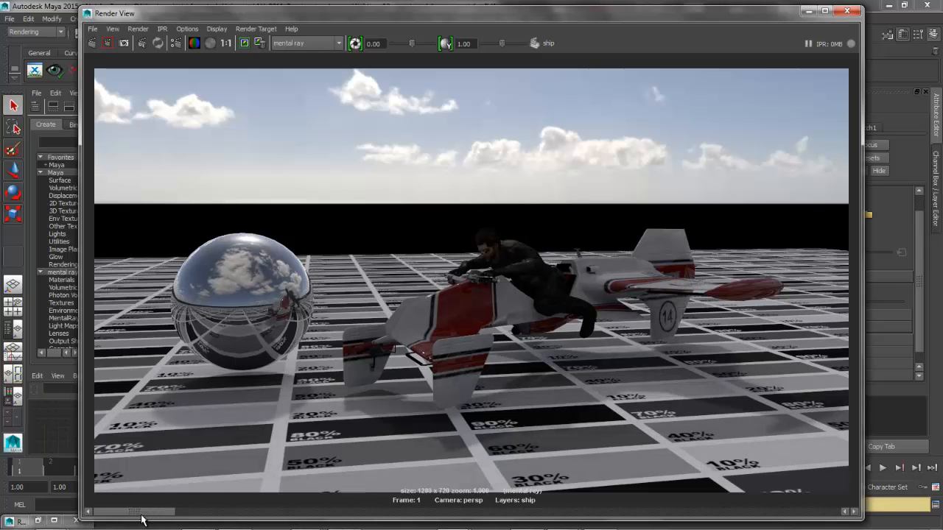